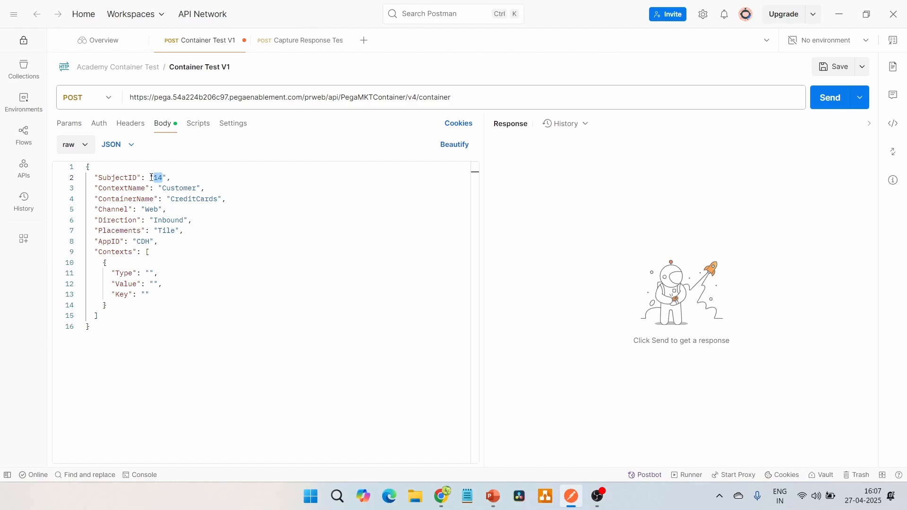
Switch to the PowerPoint slide on other RTC configurations and copy the setting name MKTEnableCustomerValidation
{"action": "left_click", "coordinate": [839, 14]}
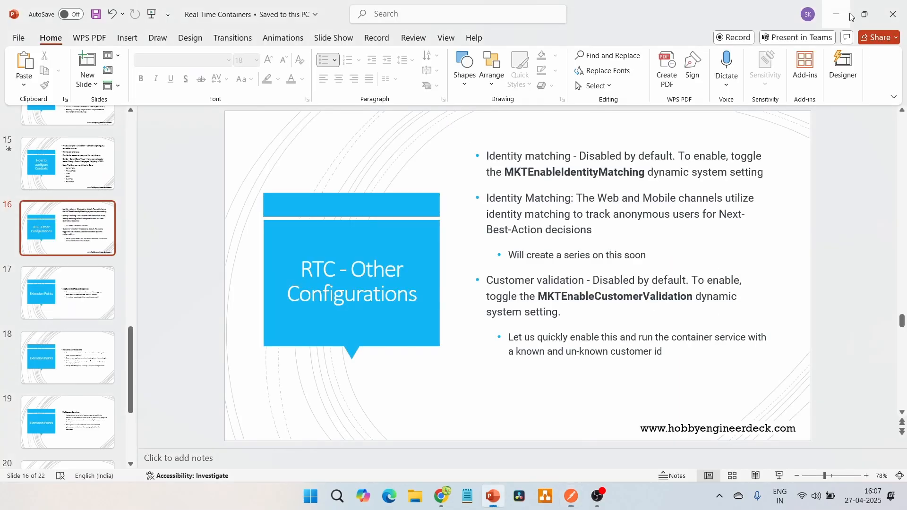
{"action": "double_click", "coordinate": [570, 299]}
{"action": "key", "text": "ctrl+c"}
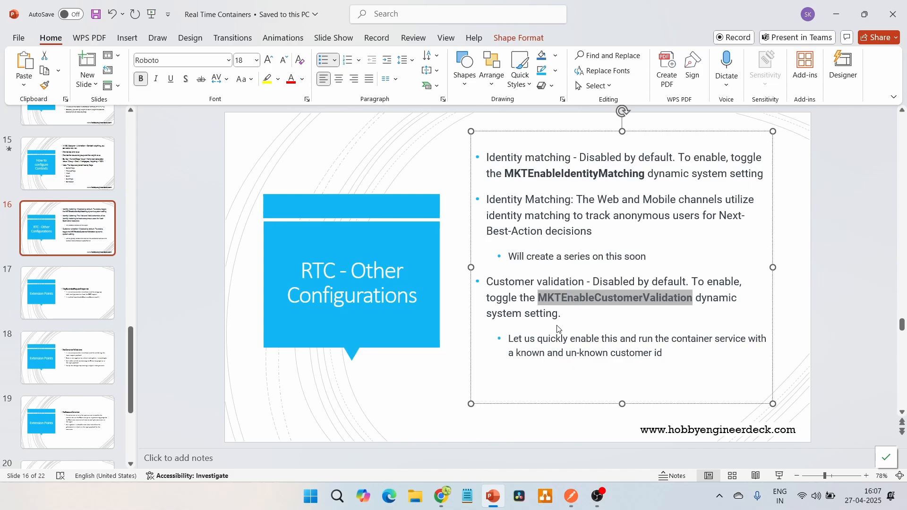
Switch to Pega Dev Studio in Chrome and close all open rules
{"action": "left_click", "coordinate": [442, 497]}
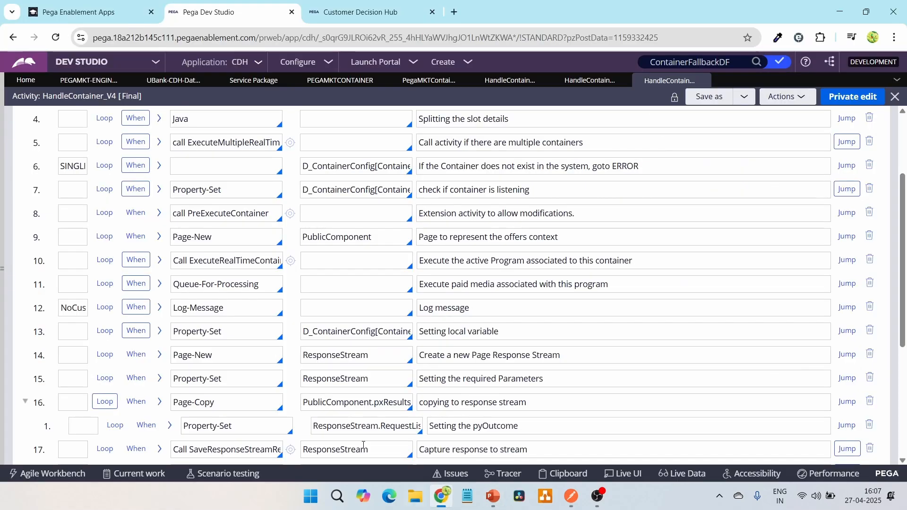
{"action": "left_click", "coordinate": [897, 80]}
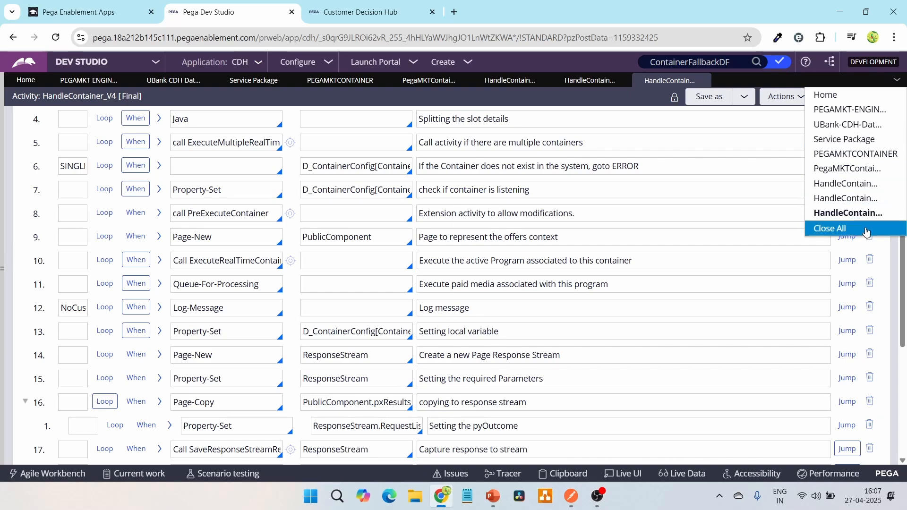
{"action": "left_click", "coordinate": [830, 228]}
Search for MKTEnableCustomerValidation and open the matching PegaMKT-Engine dynamic system setting
{"action": "left_click", "coordinate": [711, 62]}
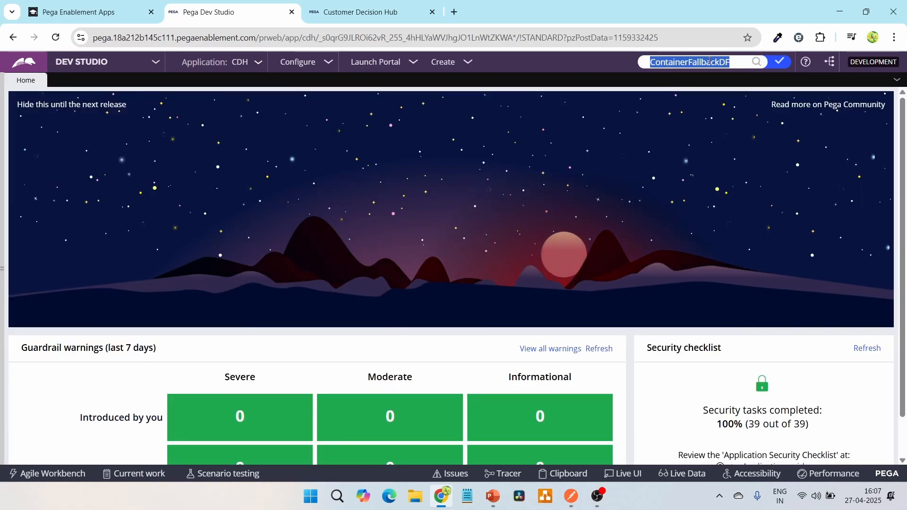
{"action": "key", "text": "ctrl+v"}
{"action": "key", "text": "Return"}
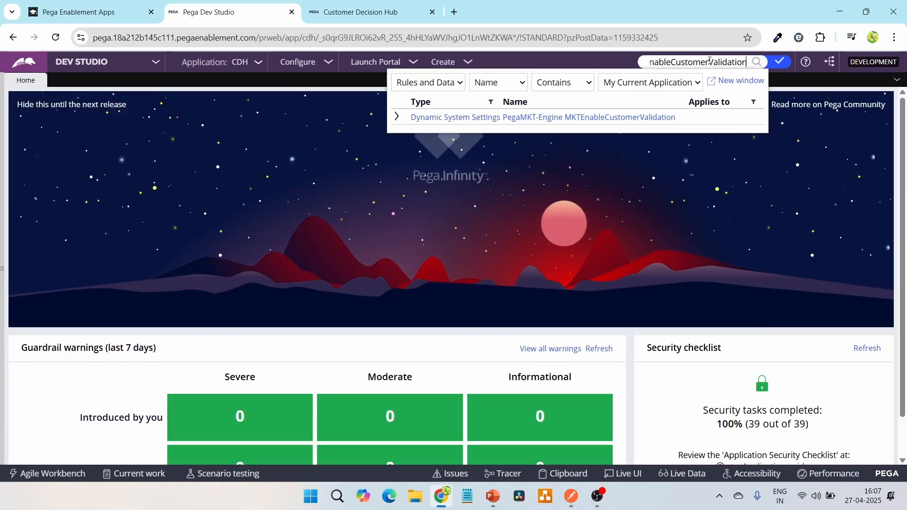
{"action": "left_click", "coordinate": [573, 116]}
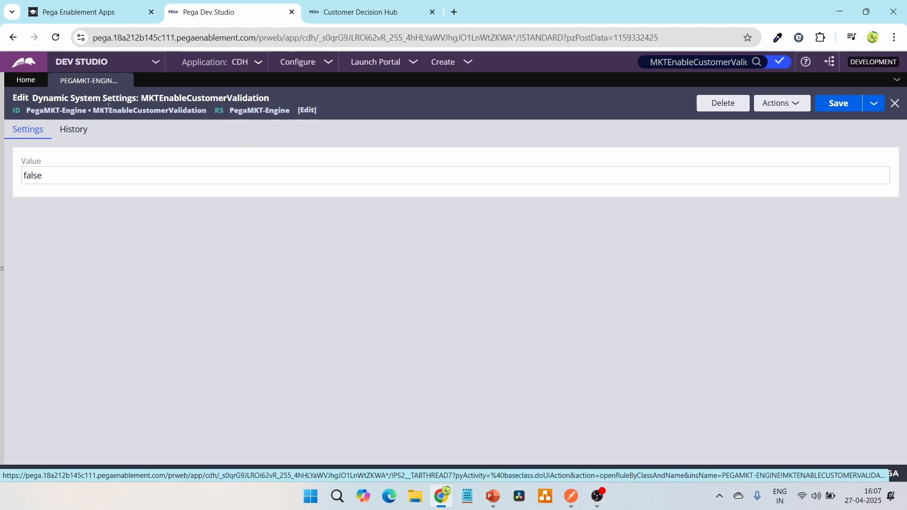
Set the value of the MKTEnableCustomerValidation dynamic system setting to true and save it
{"action": "left_click", "coordinate": [98, 173]}
{"action": "double_click", "coordinate": [98, 172]}
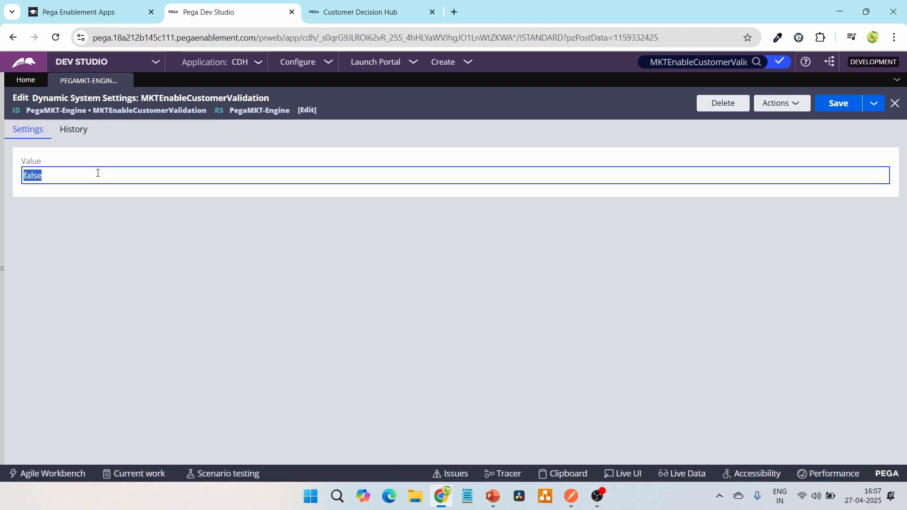
{"action": "type", "text": "true"}
{"action": "left_click", "coordinate": [836, 104]}
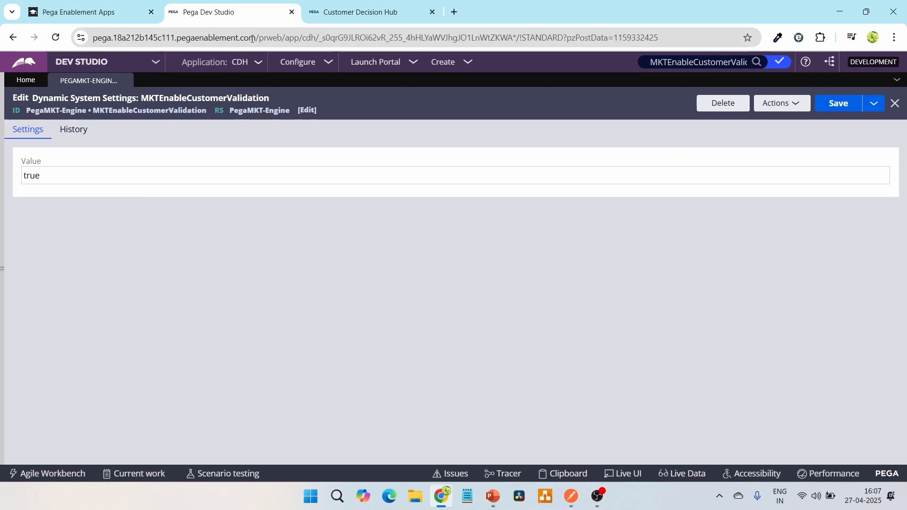
{"action": "left_click_drag", "start_coordinate": [257, 38], "coordinate": [84, 39]}
{"action": "key", "text": "ctrl+c"}
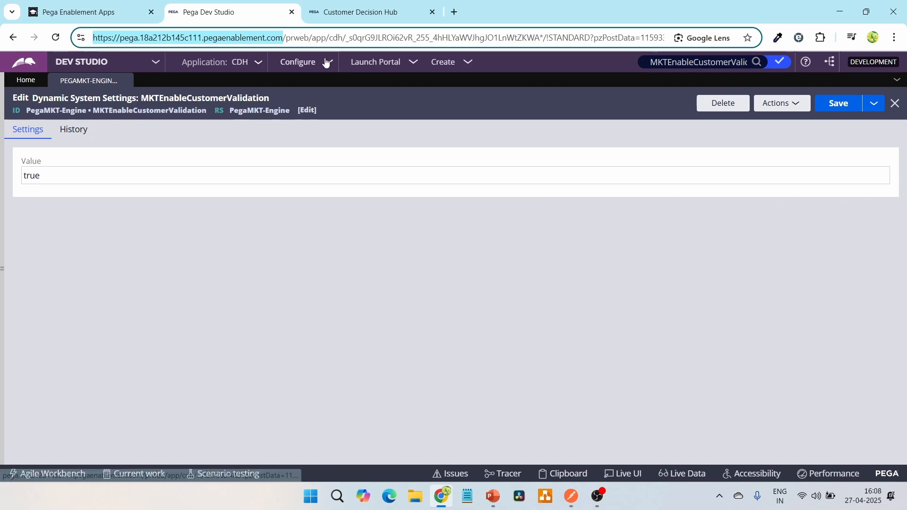
{"action": "key", "text": "alt+Tab"}
{"action": "left_click", "coordinate": [571, 504]}
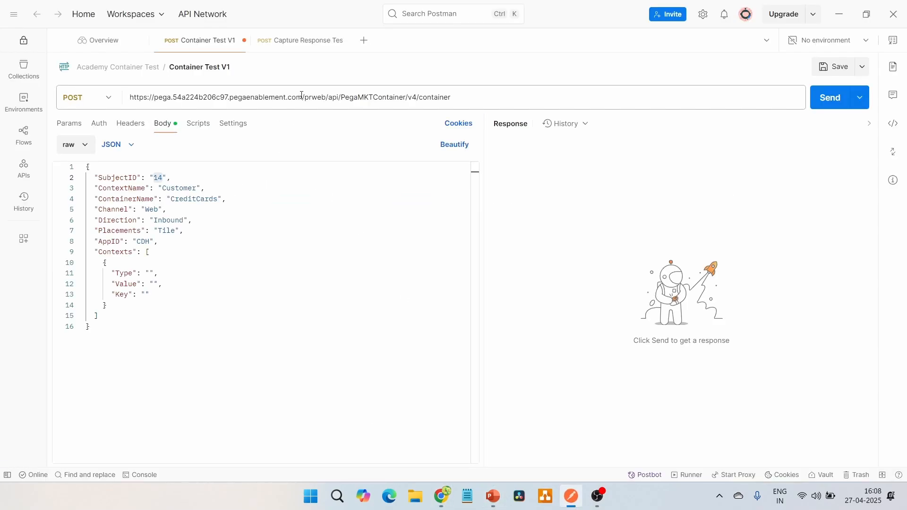
{"action": "left_click_drag", "start_coordinate": [302, 95], "coordinate": [109, 98]}
{"action": "key", "text": "ctrl+v"}
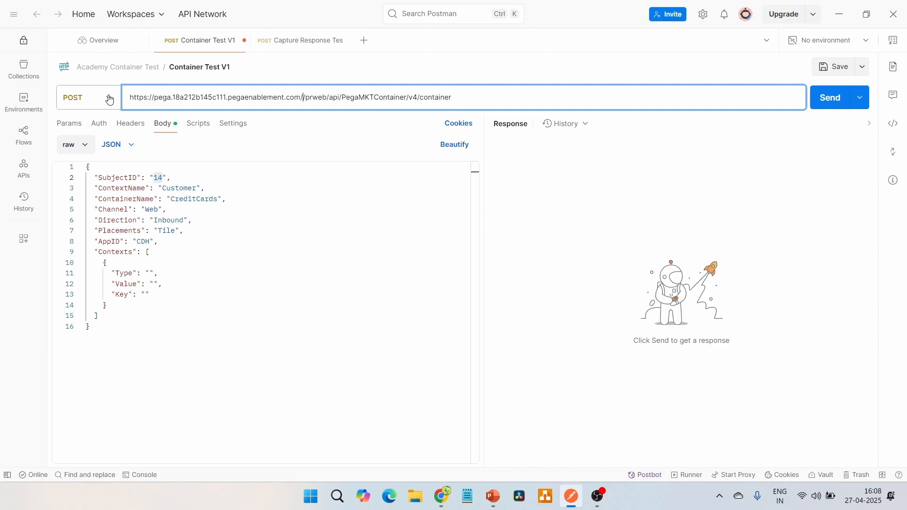
{"action": "key", "text": "BackSpace"}
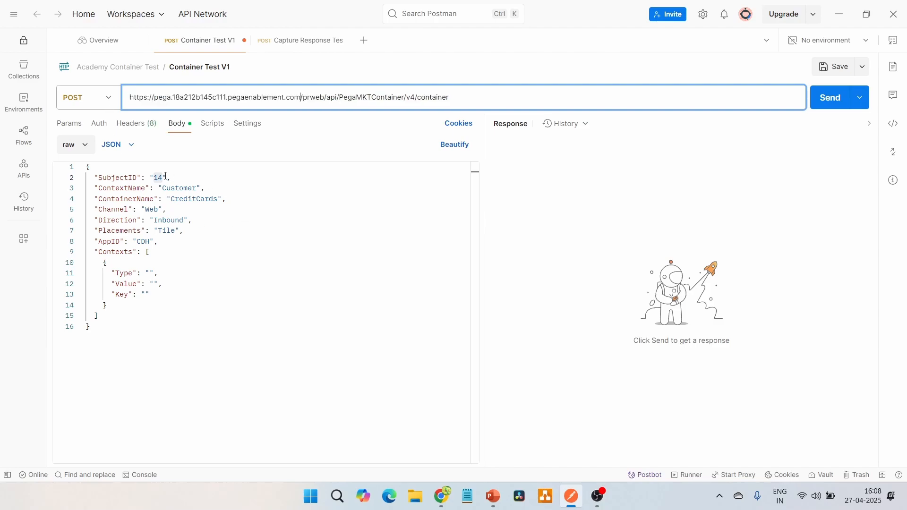
Replace the SubjectID in the JSON request body with an unknown customer ID, save the request and send it
{"action": "double_click", "coordinate": [159, 178]}
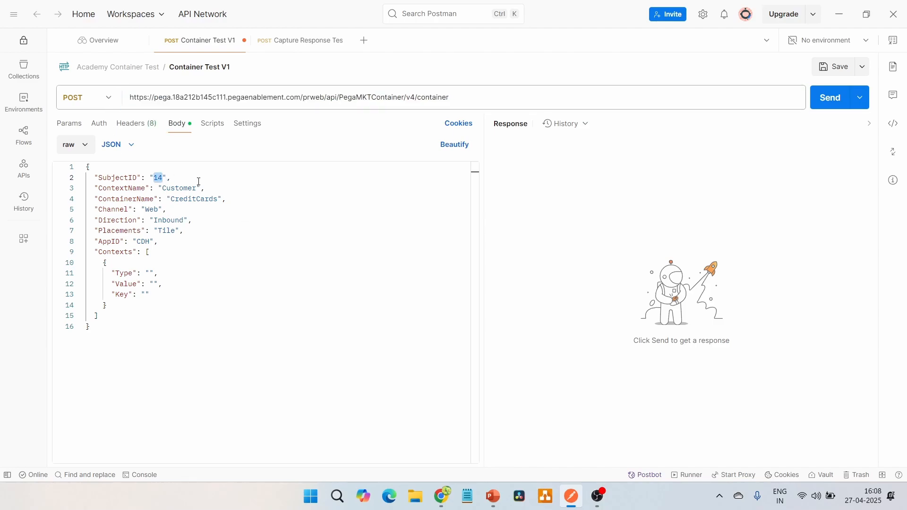
{"action": "key", "text": "BackSpace"}
{"action": "type", "text": "12121212"}
{"action": "left_click", "coordinate": [228, 172]}
{"action": "left_click", "coordinate": [834, 66]}
{"action": "left_click", "coordinate": [831, 99]}
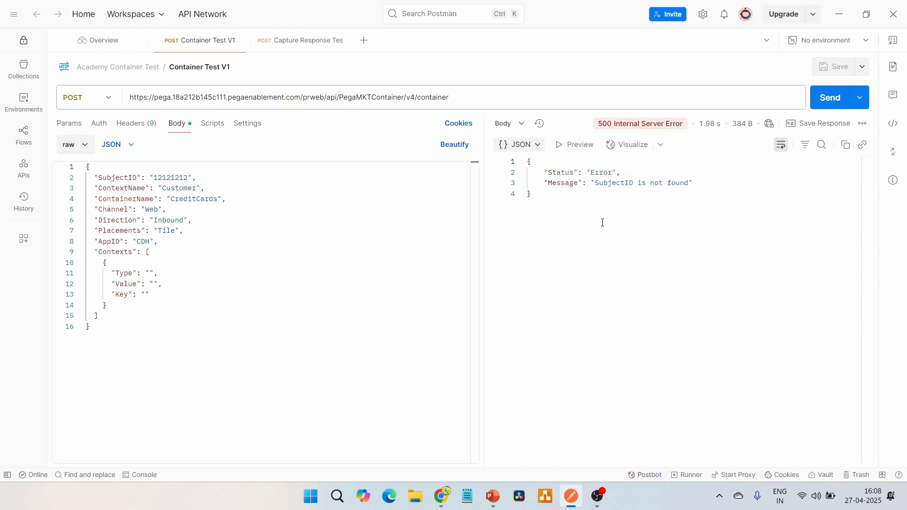
Switch to Pega Dev Studio and open the records of the Customer data type
{"action": "double_click", "coordinate": [178, 177]}
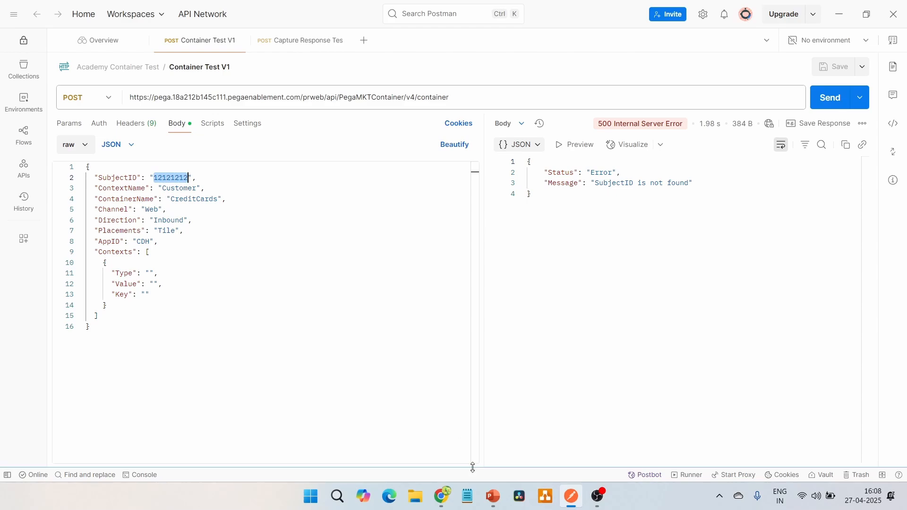
{"action": "left_click", "coordinate": [441, 496]}
{"action": "mouse_move", "coordinate": [17, 222]}
{"action": "left_click", "coordinate": [24, 172]}
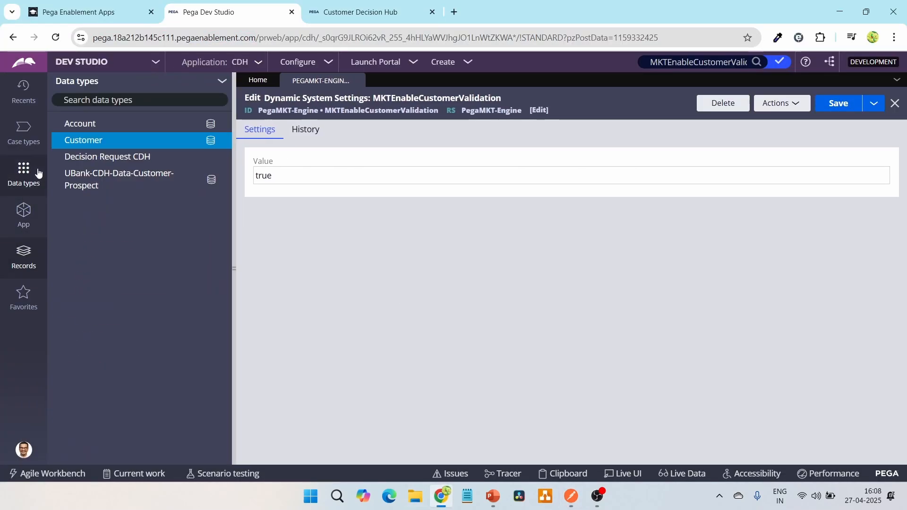
{"action": "left_click", "coordinate": [210, 140]}
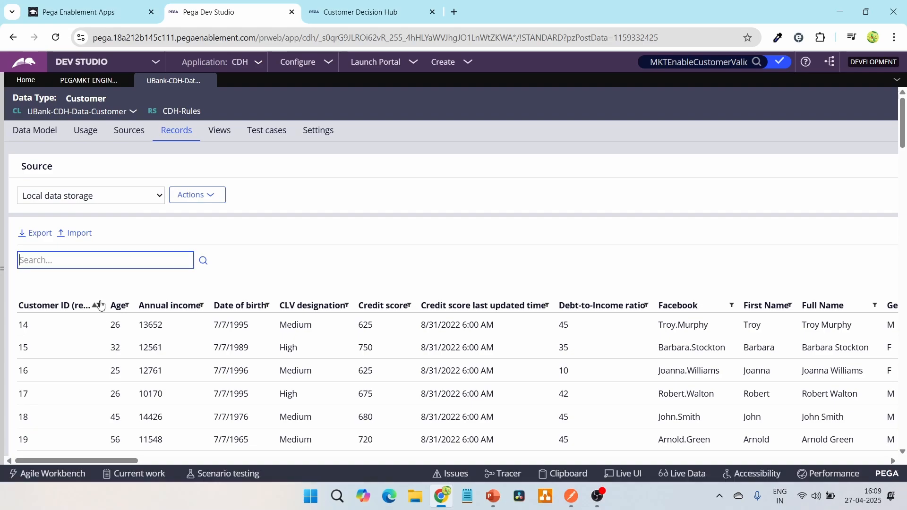
Filter the Customer records' Customer ID column by the unknown customer ID used as the SubjectID
{"action": "left_click", "coordinate": [99, 305]}
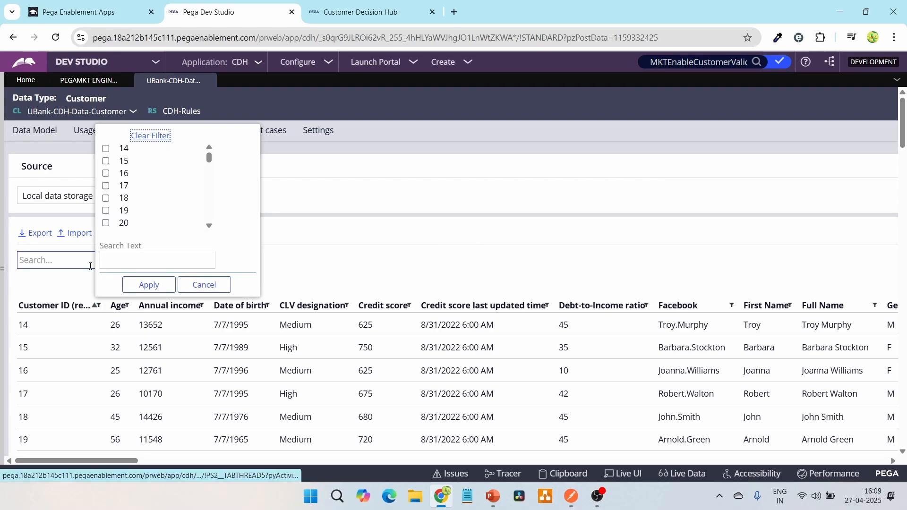
{"action": "left_click", "coordinate": [120, 268]}
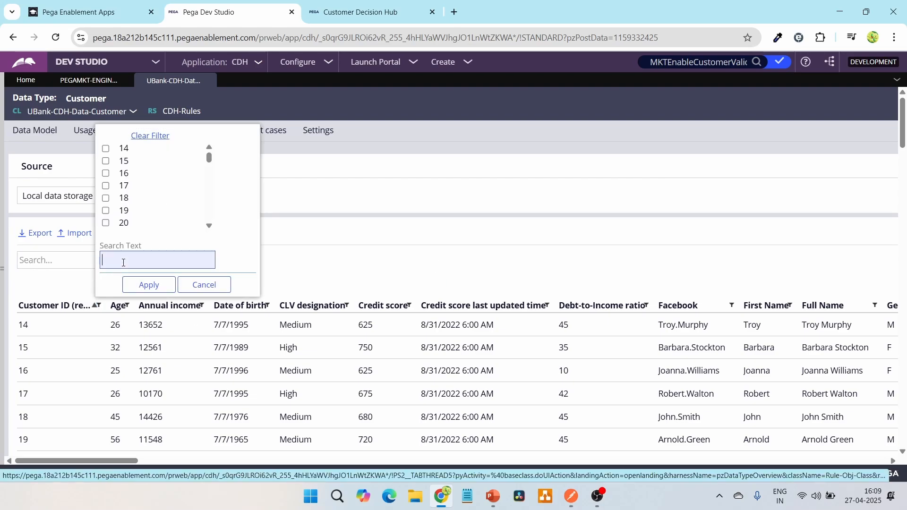
{"action": "type", "text": "12121212"}
{"action": "left_click", "coordinate": [146, 284]}
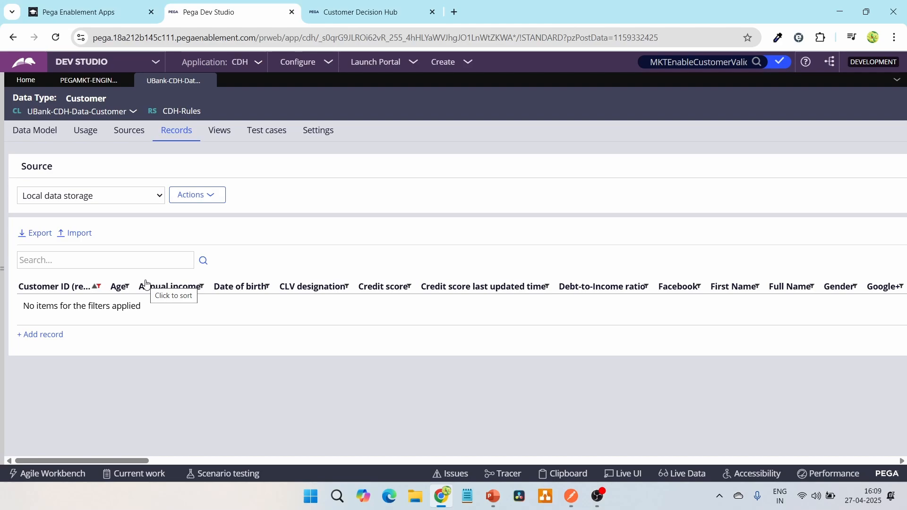
Return to Postman, change the SubjectID to a known customer ID, save the request and send it
{"action": "left_click", "coordinate": [572, 496]}
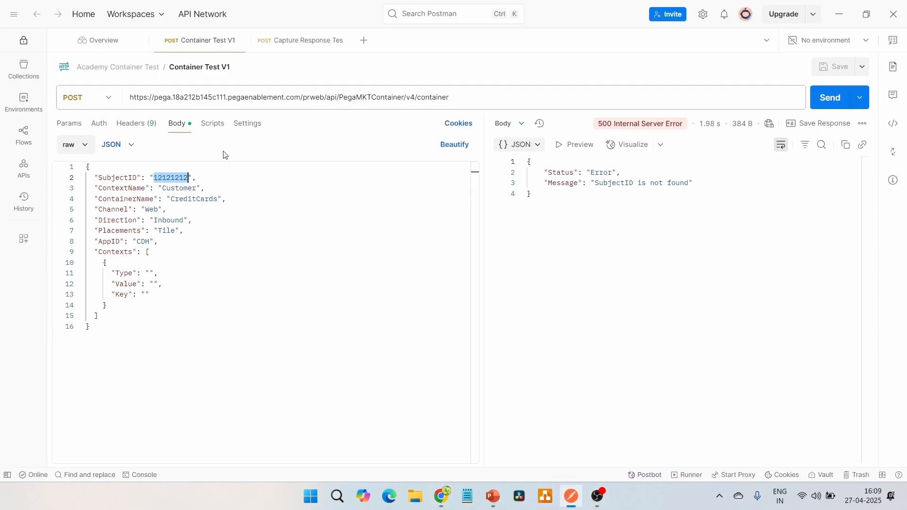
{"action": "type", "text": "14"}
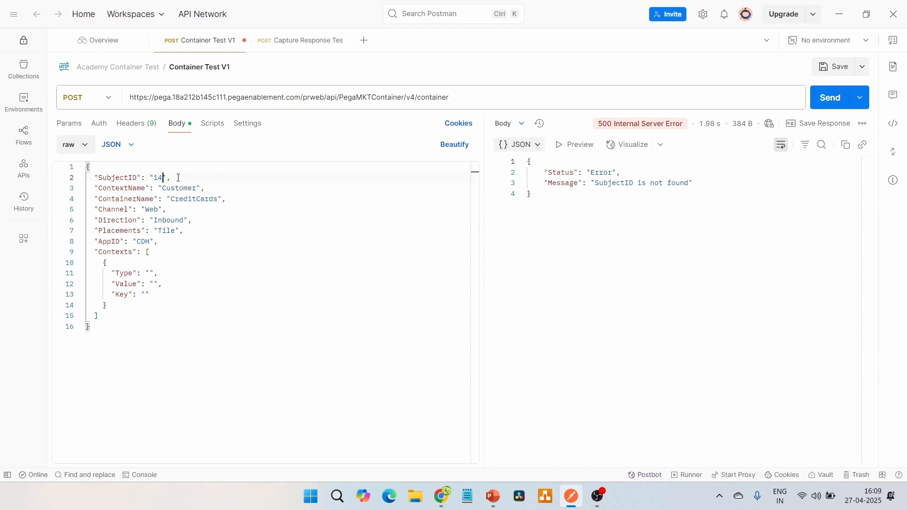
{"action": "left_click", "coordinate": [824, 67]}
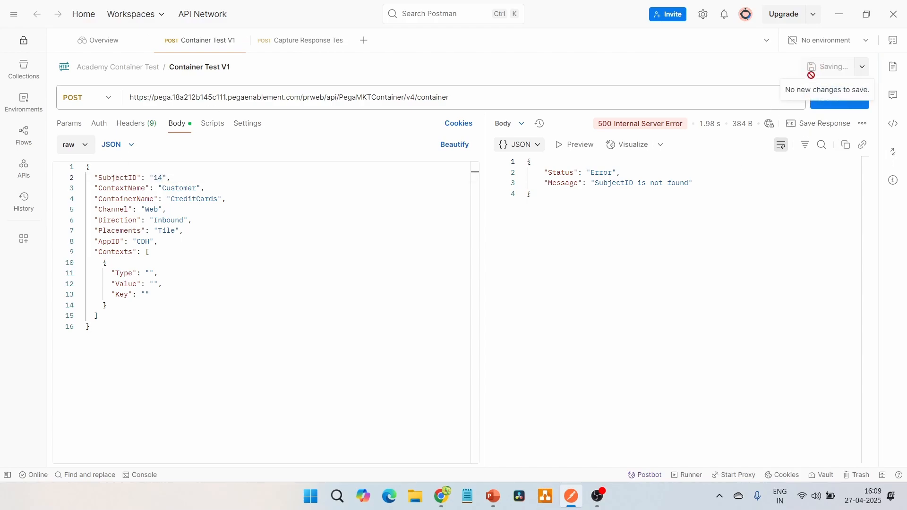
{"action": "left_click", "coordinate": [832, 97]}
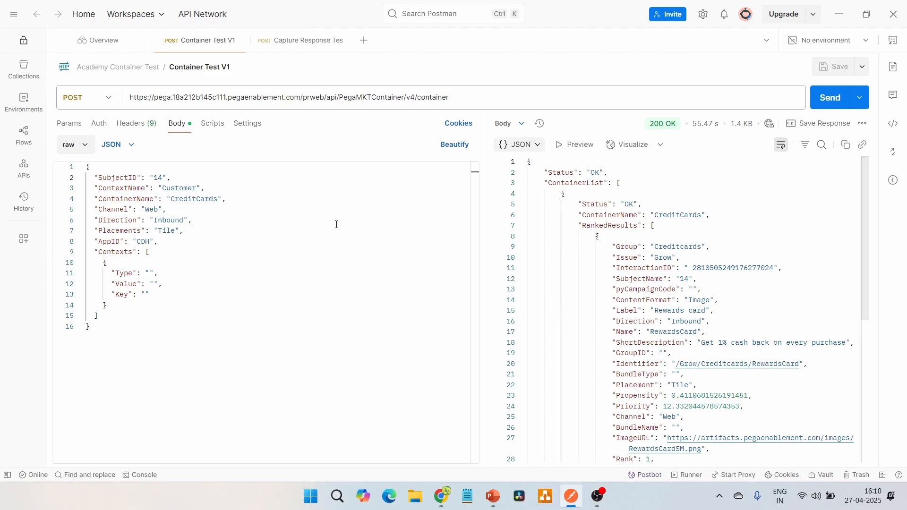
Review the MKTEnableCustomerValidation setting in Dev Studio, then switch to PowerPoint and advance to the Extension Points slide on MapExtendedRequestProperties
{"action": "left_click", "coordinate": [441, 496]}
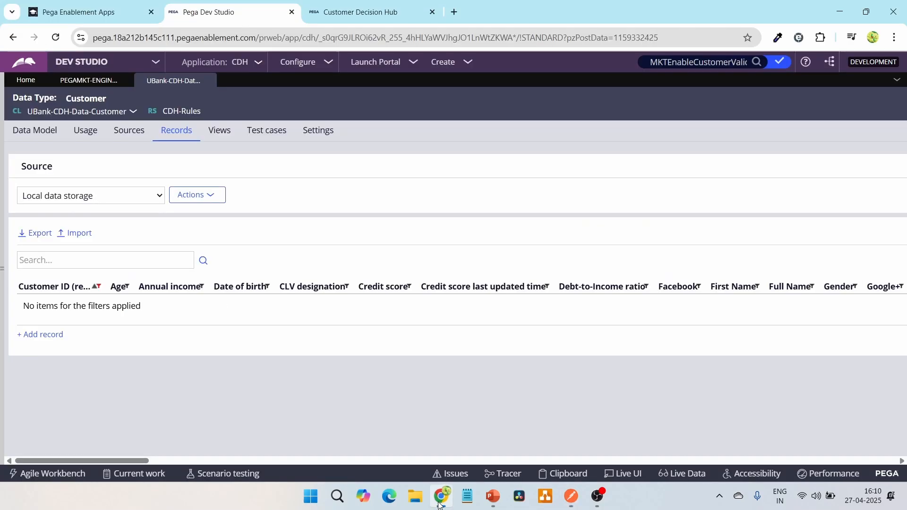
{"action": "left_click", "coordinate": [75, 80]}
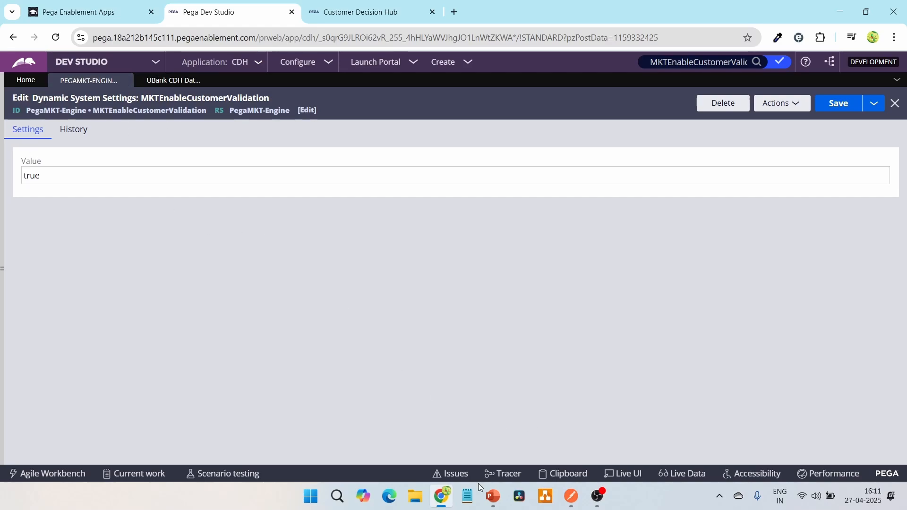
{"action": "left_click", "coordinate": [492, 496]}
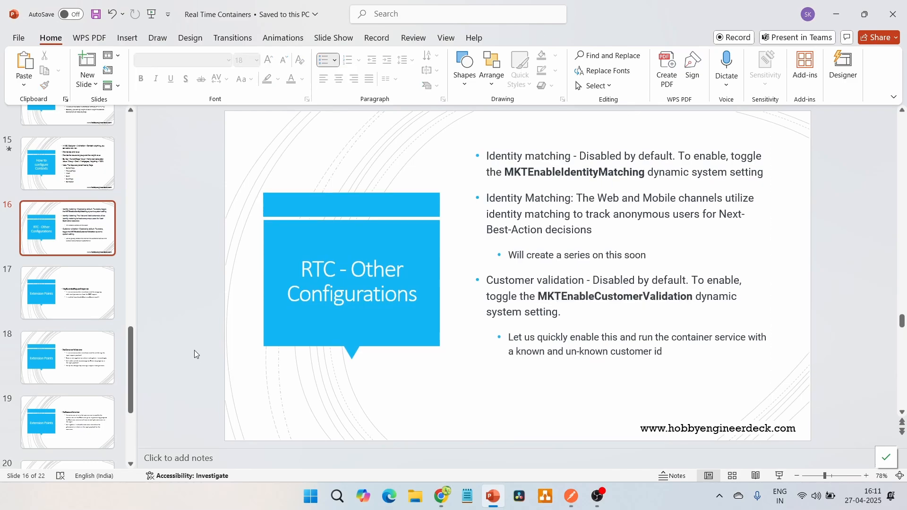
{"action": "scroll", "coordinate": [194, 350], "scroll_direction": "down", "scroll_amount": 1}
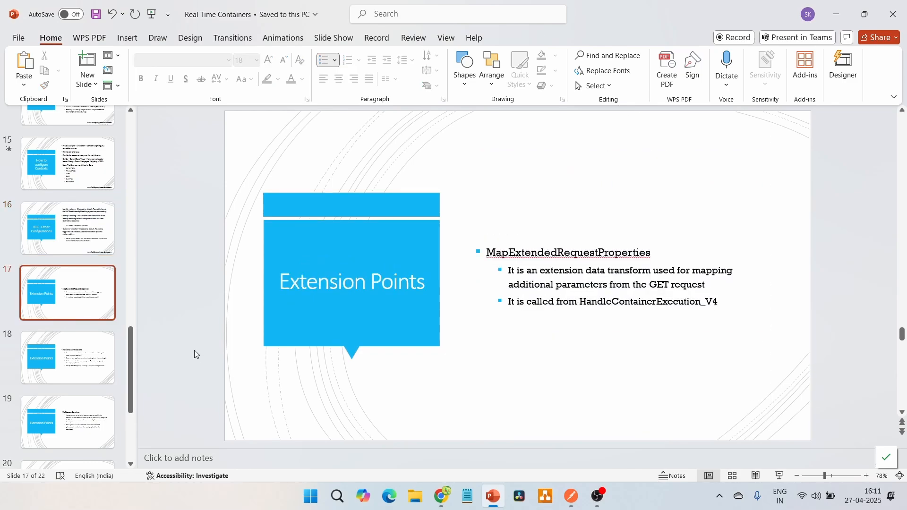